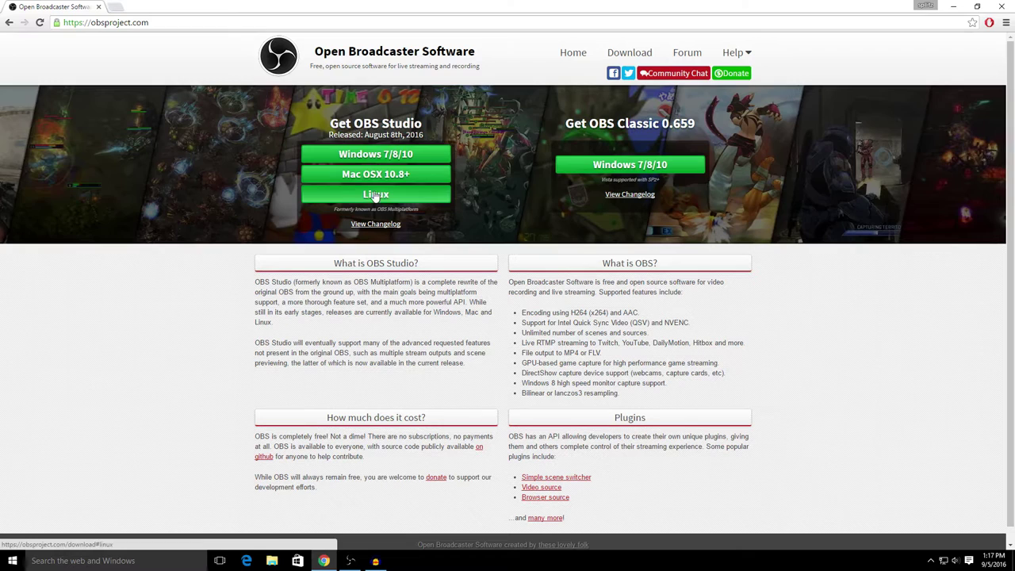
# Step: Download the Windows installer and install OBS Studio 0.15.4 with default options through to Finish
pyautogui.click(364, 156)
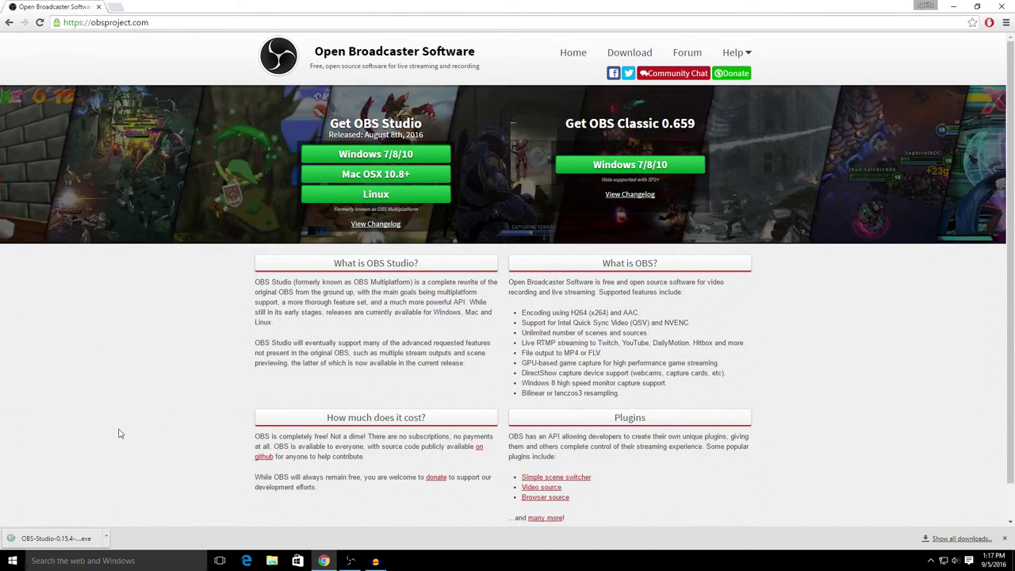
pyautogui.click(32, 538)
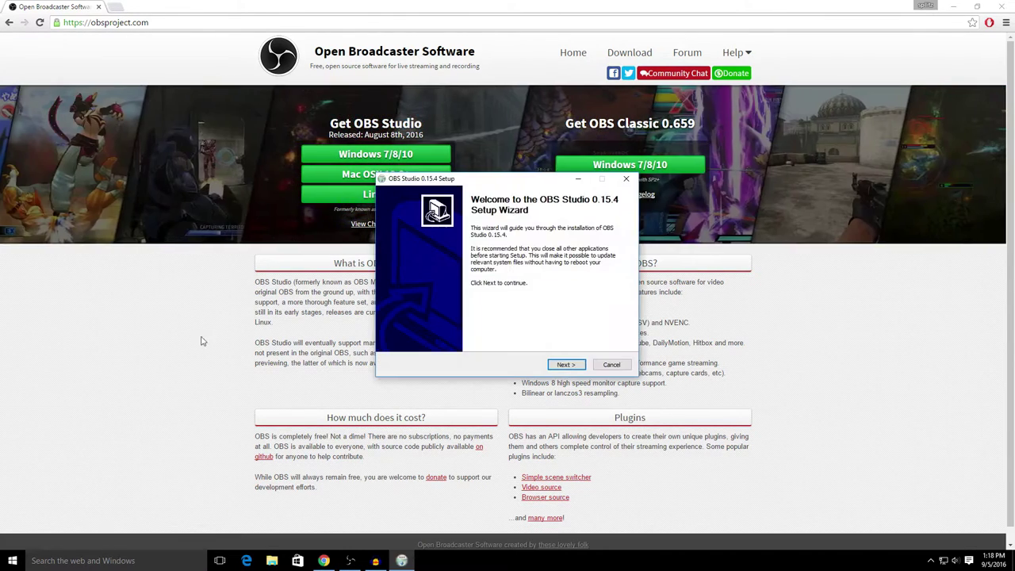
pyautogui.click(564, 364)
pyautogui.click(564, 364)
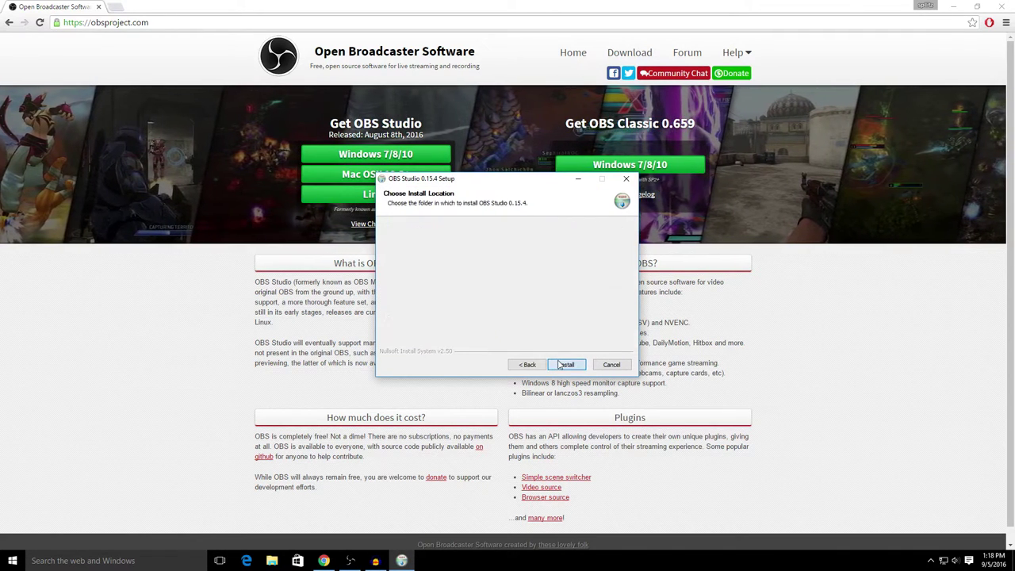
pyautogui.click(564, 365)
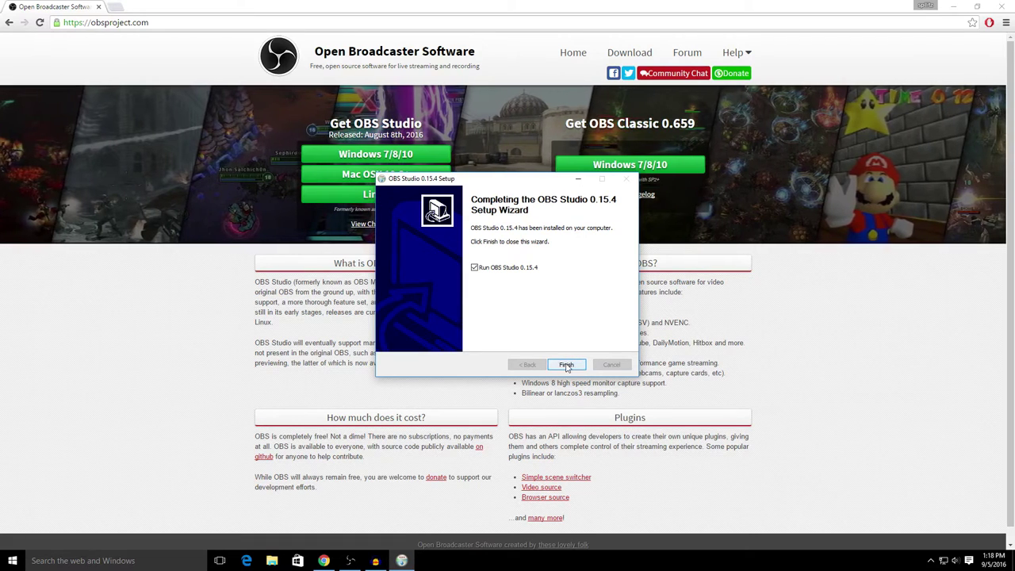
pyautogui.click(566, 365)
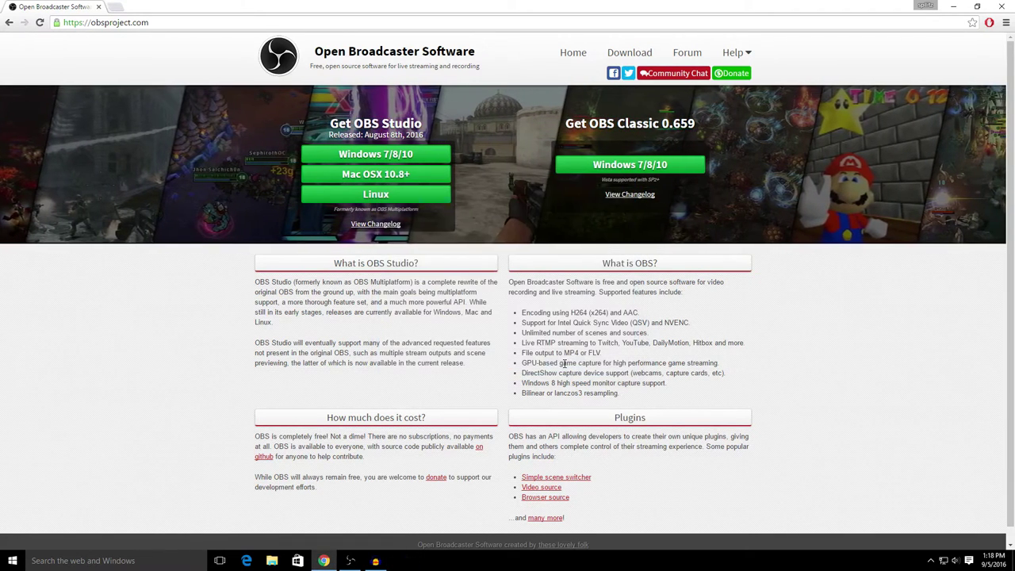
# Step: Launch OBS Studio from its desktop shortcut and move its window up and to the left
pyautogui.press('super+d')
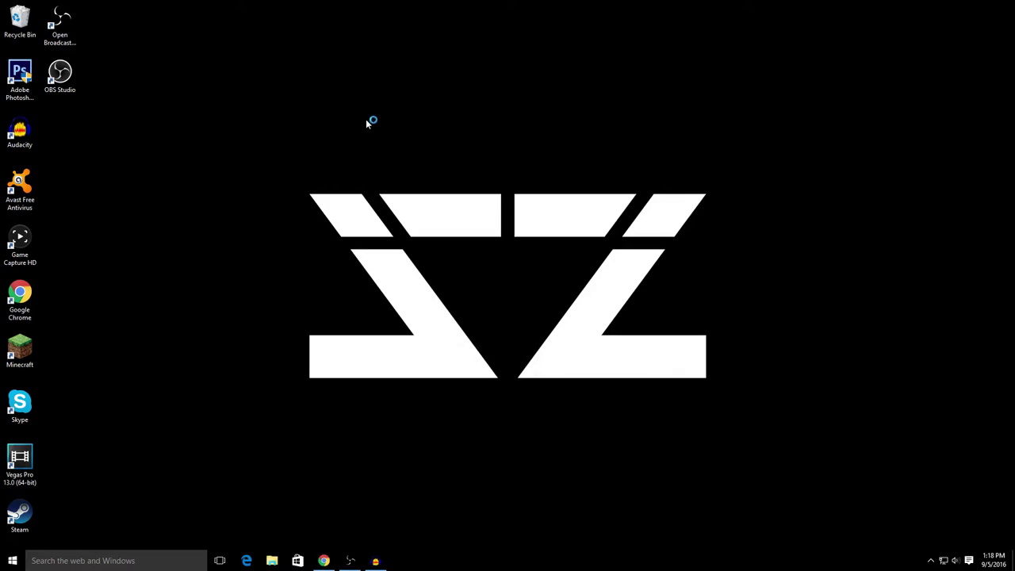
pyautogui.doubleClick(63, 75)
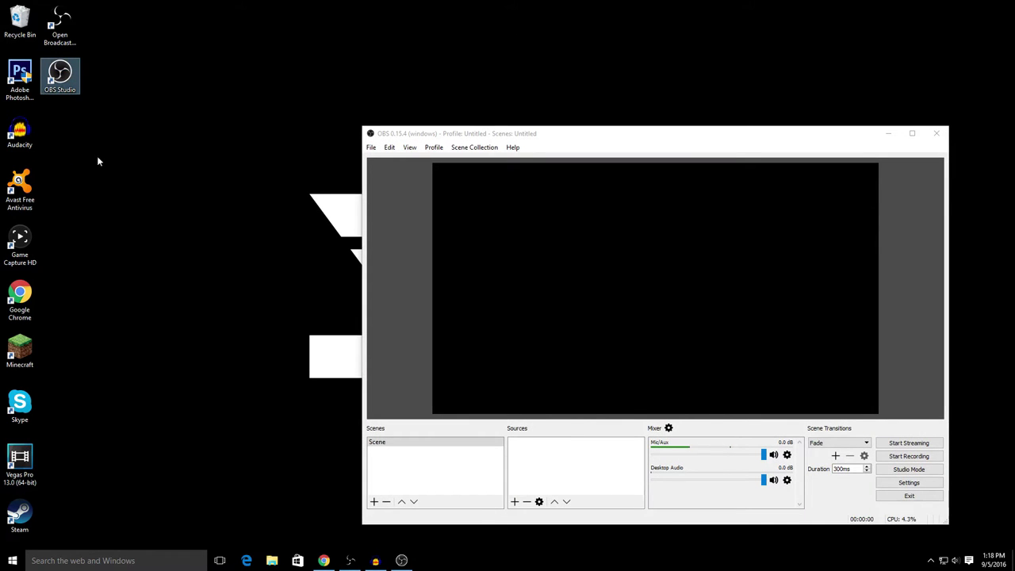
pyautogui.click(91, 561)
pyautogui.write('obs')
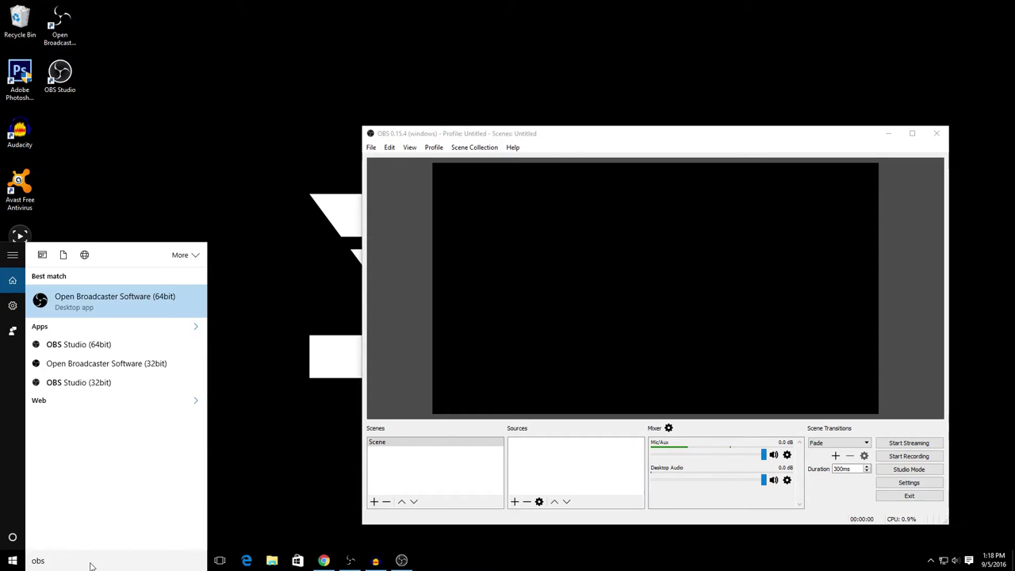
pyautogui.click(275, 276)
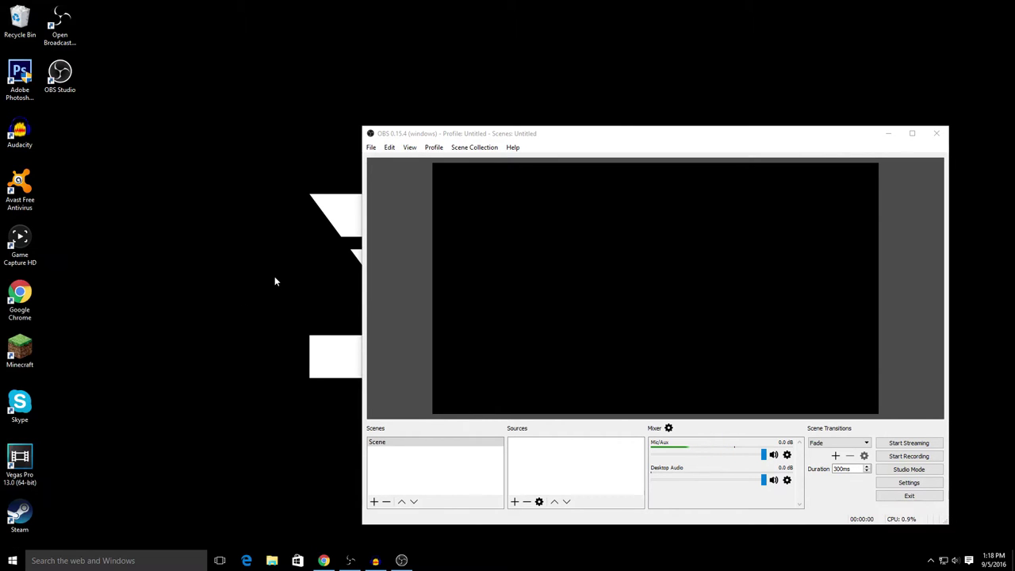
pyautogui.moveTo(635, 140); pyautogui.dragTo(440, 53)
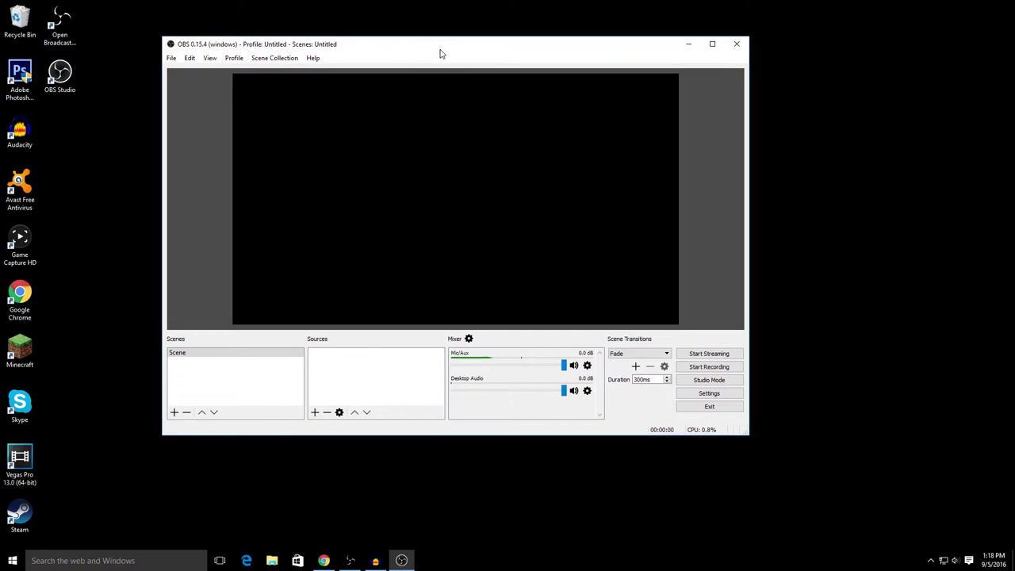
# Step: Add a source named 'Display Capture' with Capture Cursor unchecked
pyautogui.click(316, 413)
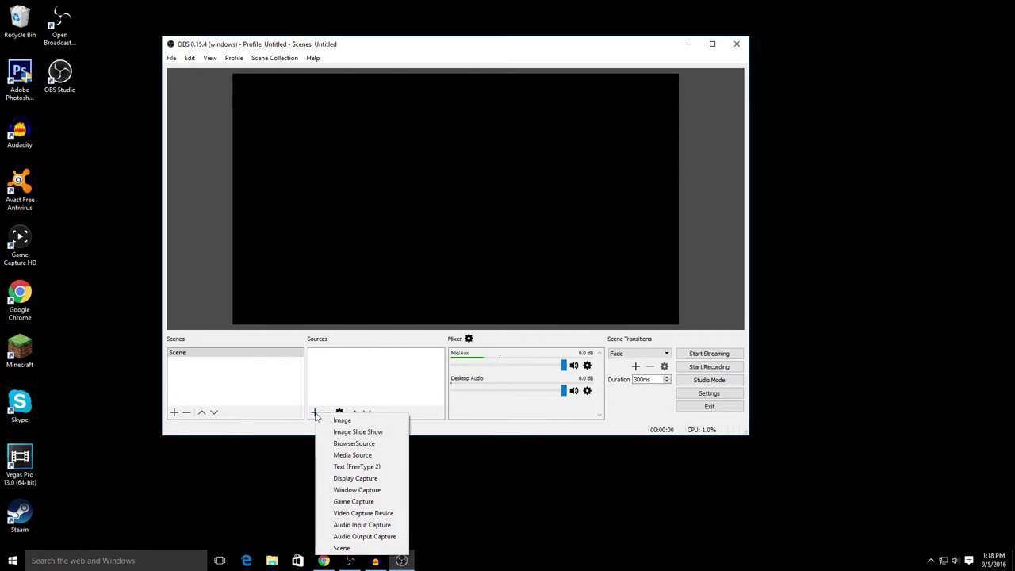
pyautogui.click(367, 480)
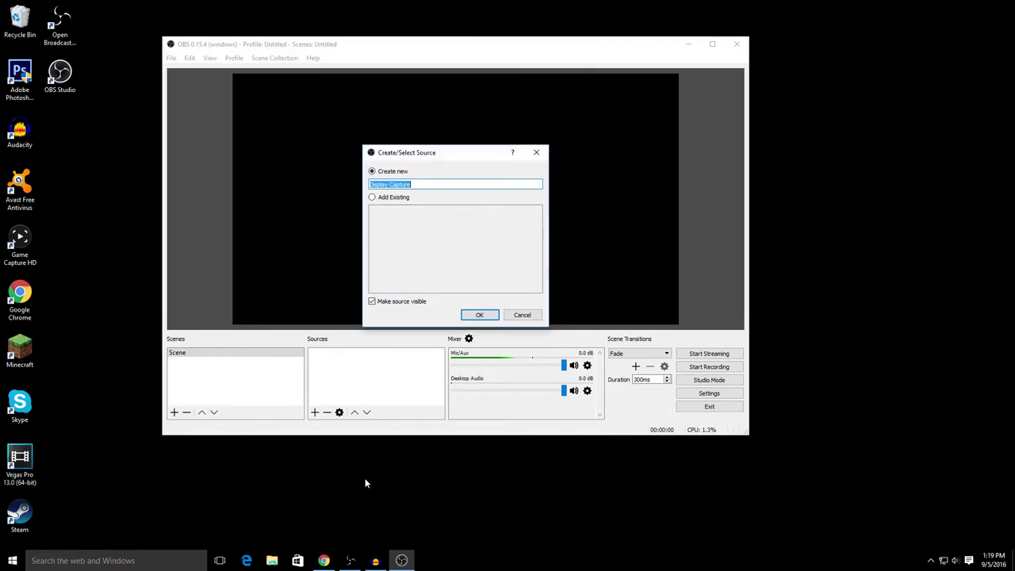
pyautogui.click(479, 315)
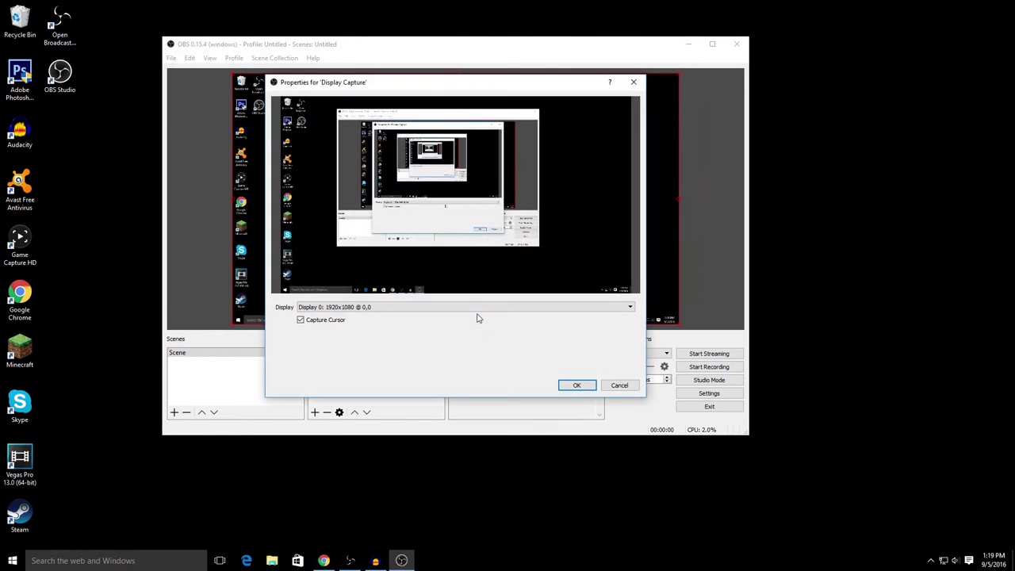
pyautogui.moveTo(429, 91)
pyautogui.mouseDown()
pyautogui.moveTo(394, 84)
pyautogui.moveTo(356, 103)
pyautogui.moveTo(449, 135)
pyautogui.moveTo(443, 96)
pyautogui.mouseUp()
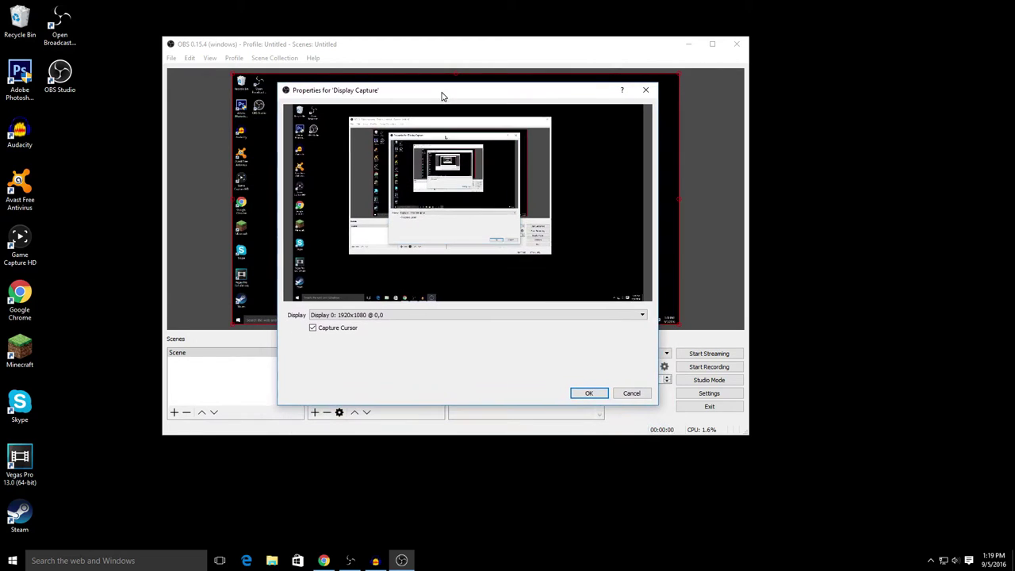
pyautogui.click(312, 329)
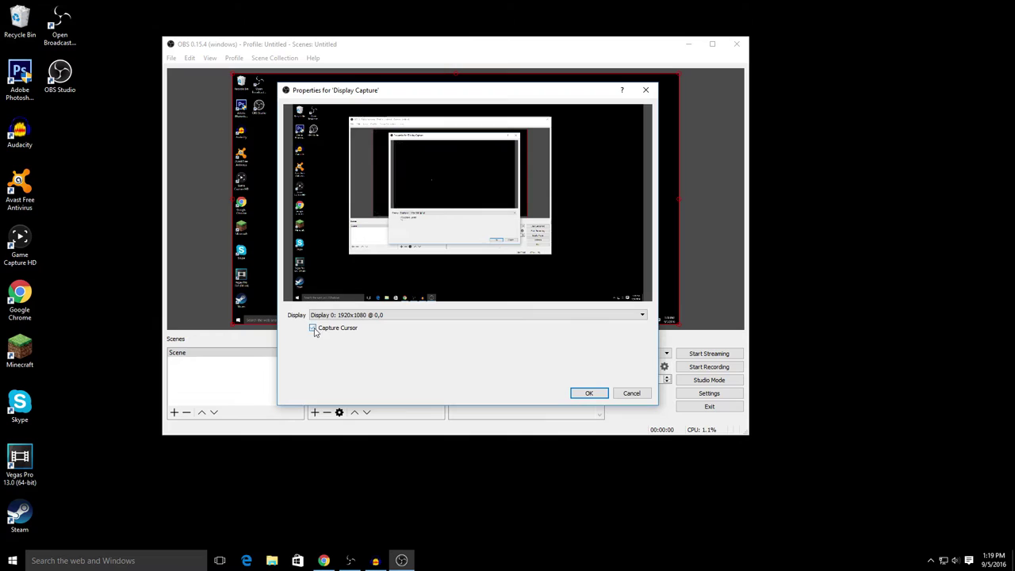
pyautogui.click(587, 393)
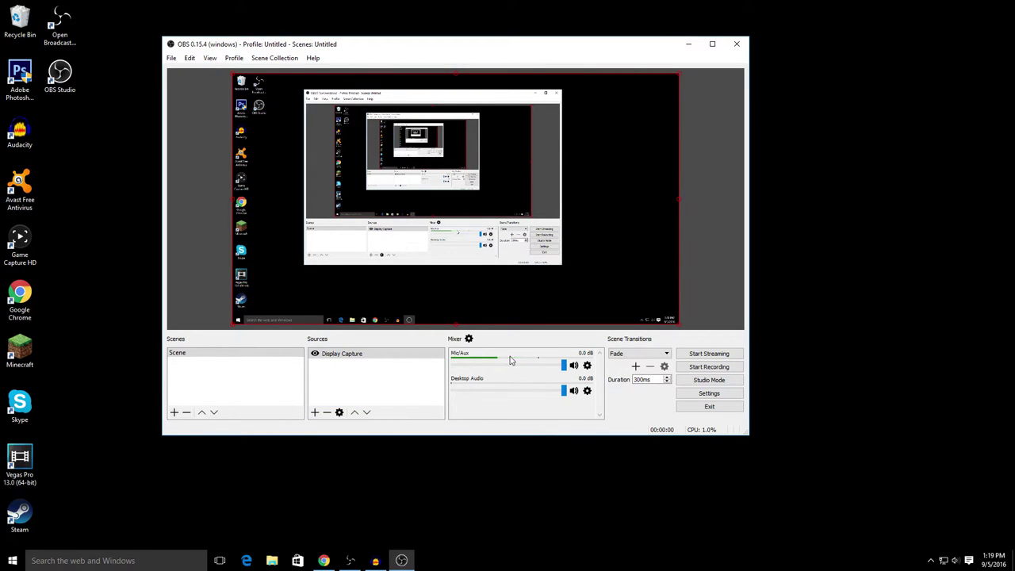
# Step: Open Settings and review the Stream and Output pages, leaving the recording path unchanged
pyautogui.click(709, 394)
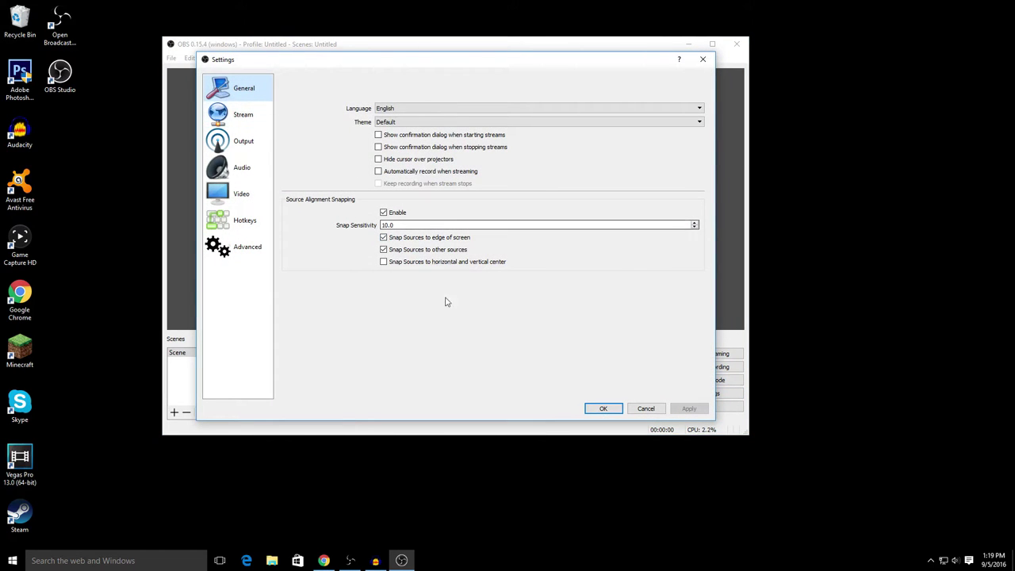
pyautogui.click(248, 116)
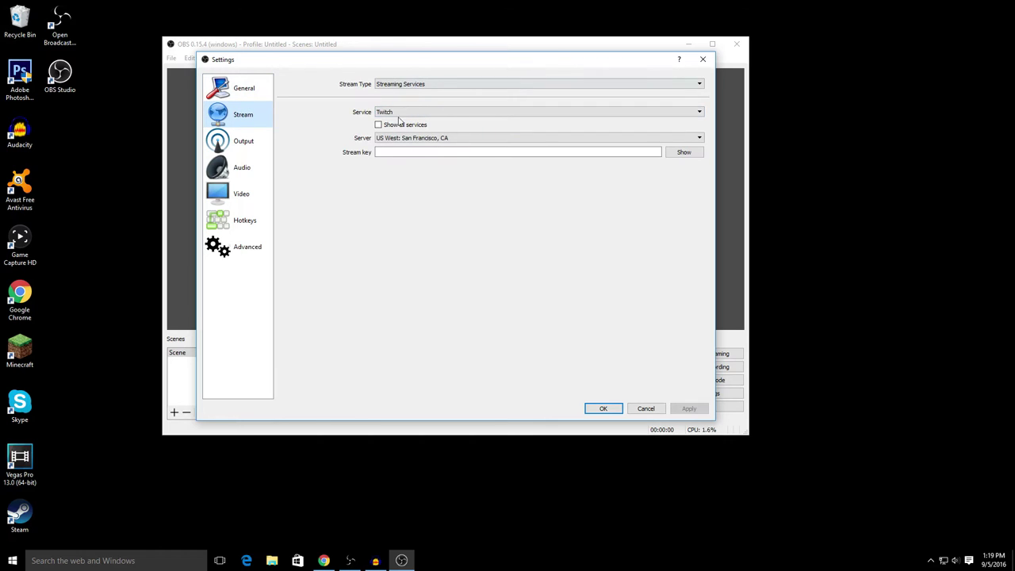
pyautogui.click(249, 142)
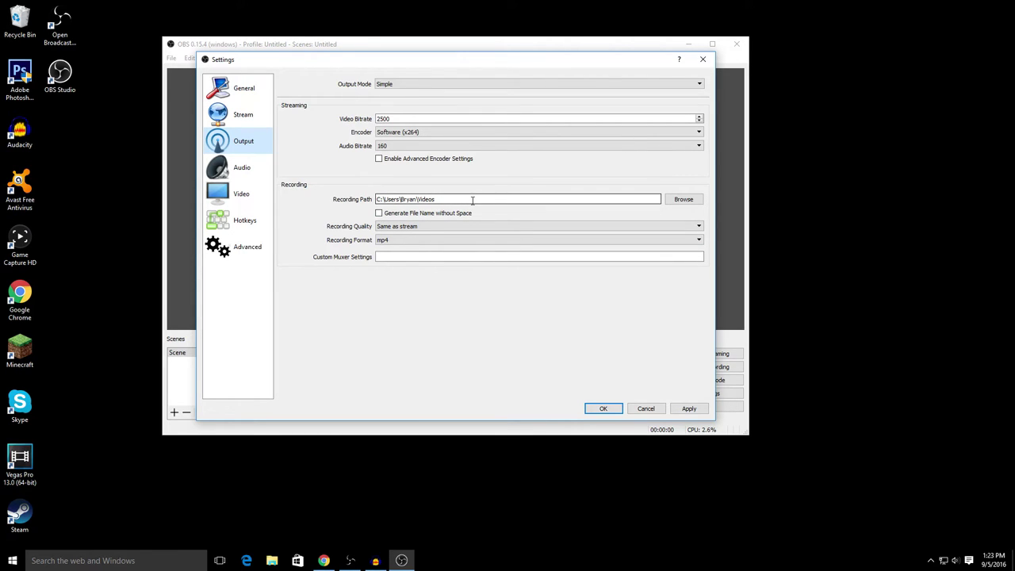
pyautogui.click(689, 200)
pyautogui.click(691, 76)
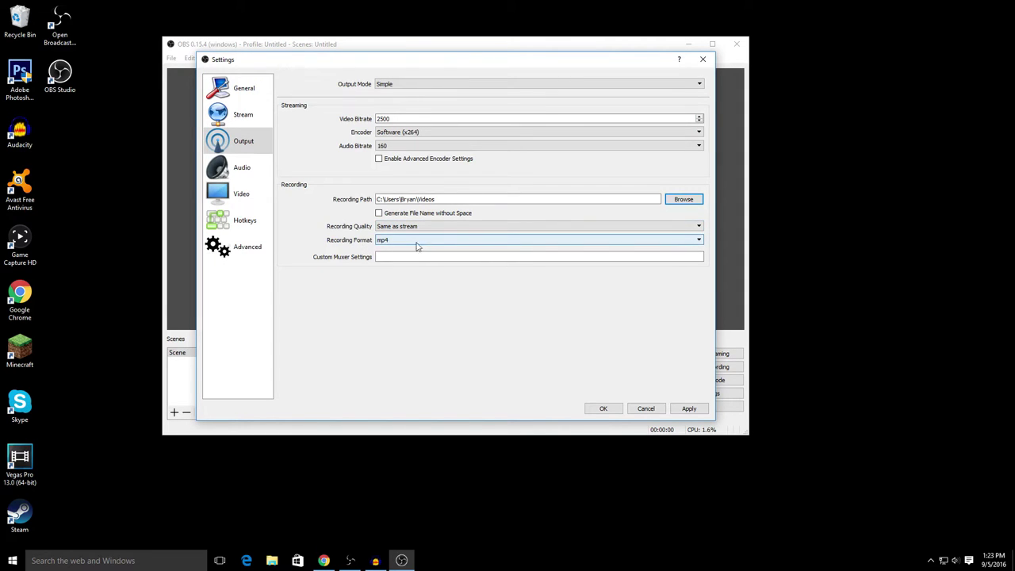
# Step: Keep mp4 as the recording format and apply the output settings
pyautogui.click(480, 243)
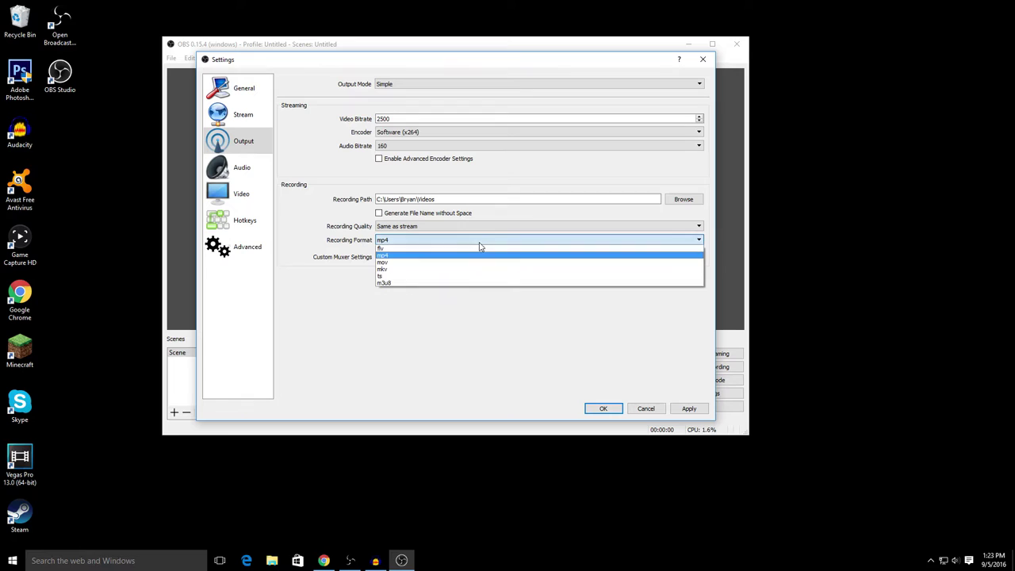
pyautogui.click(394, 240)
pyautogui.click(394, 240)
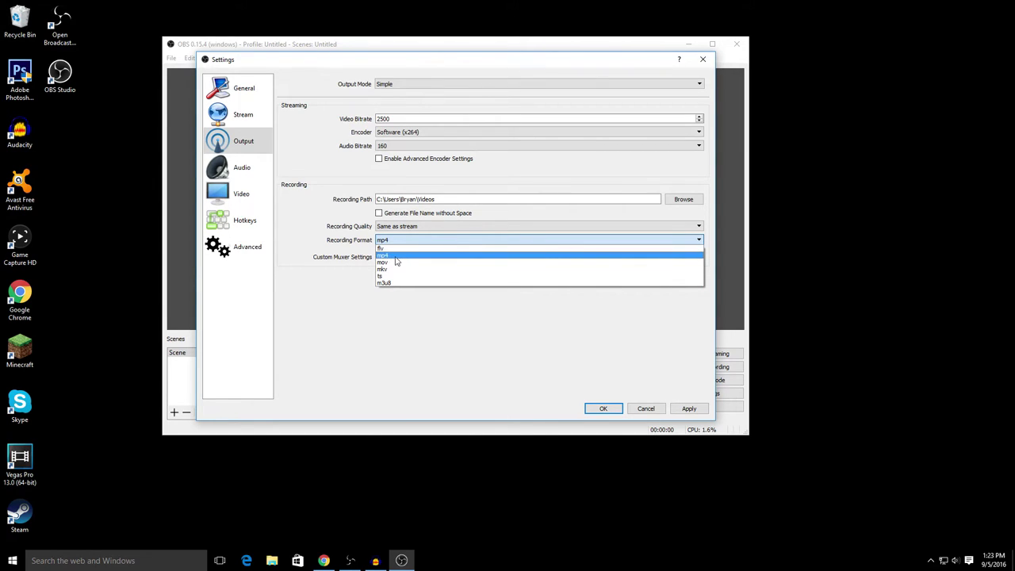
pyautogui.click(396, 258)
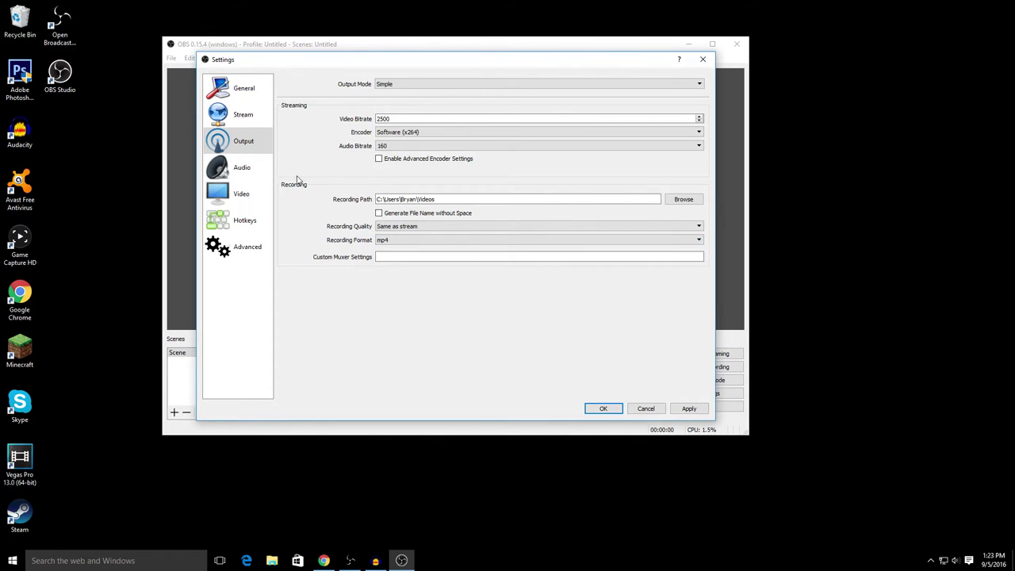
pyautogui.click(690, 409)
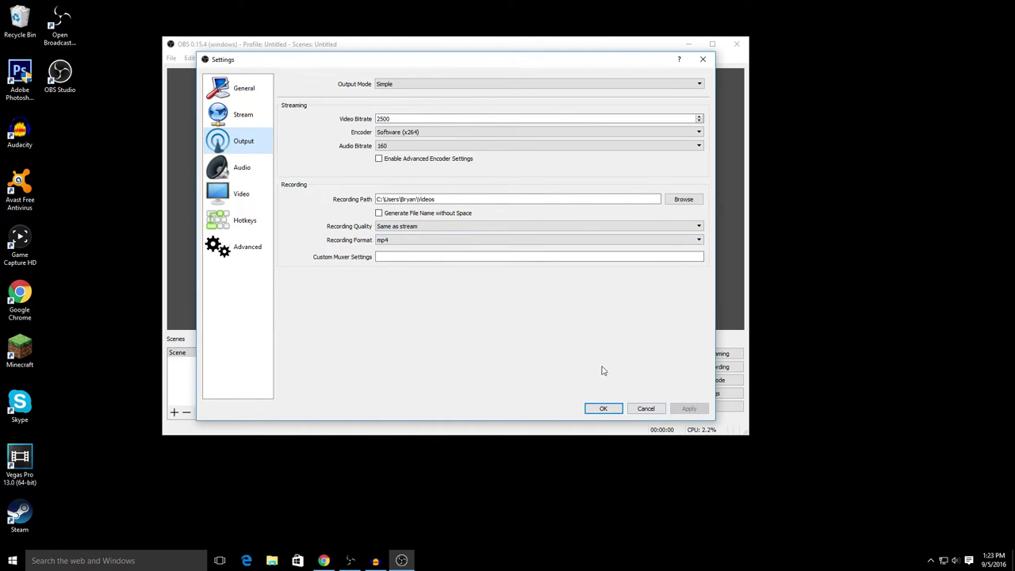
pyautogui.click(243, 169)
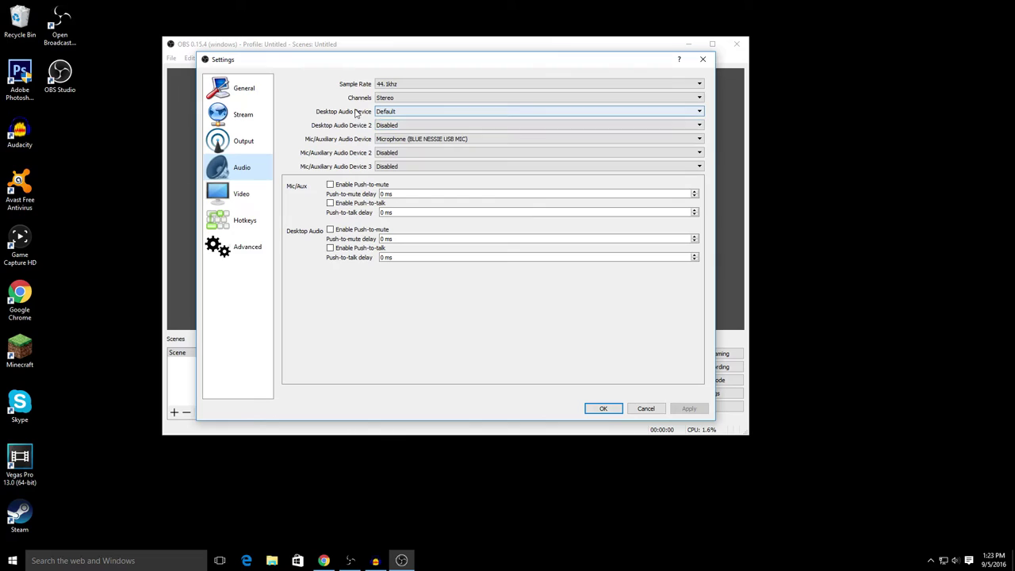
# Step: Leave Desktop Audio on Default and set Mic/Auxiliary to Microphone (BLUE NESSIE USB MIC)
pyautogui.click(386, 112)
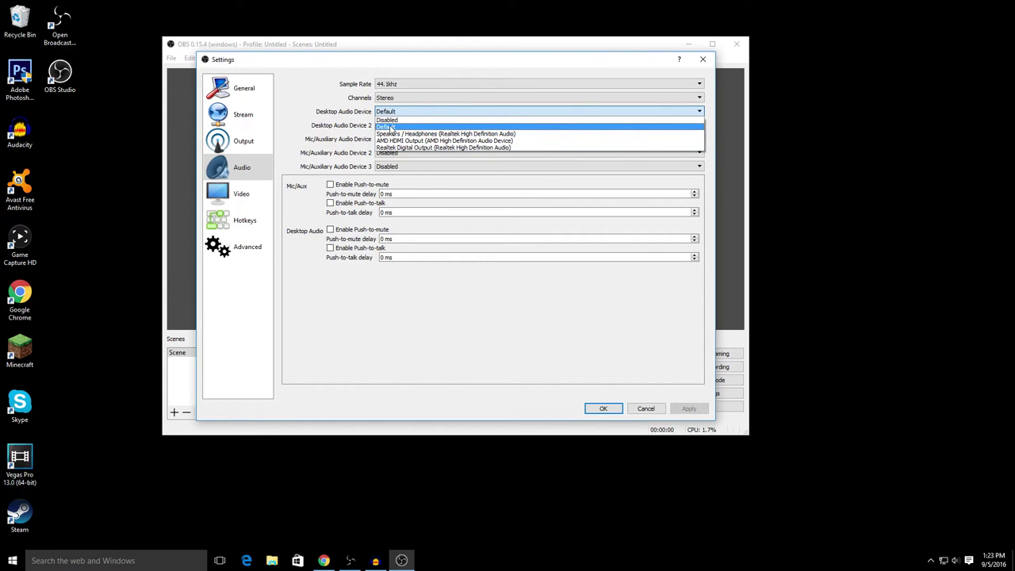
pyautogui.click(390, 127)
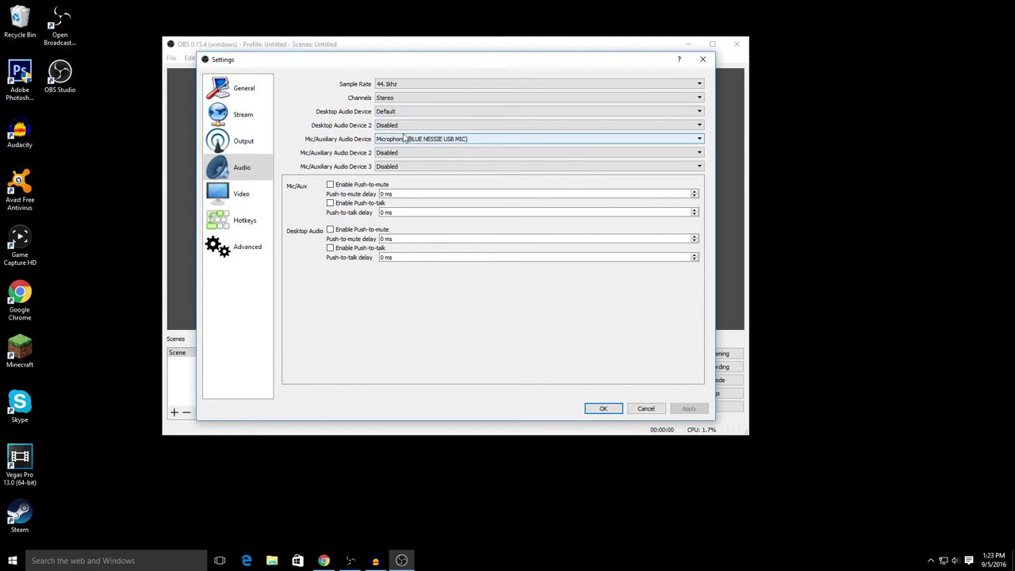
pyautogui.click(387, 140)
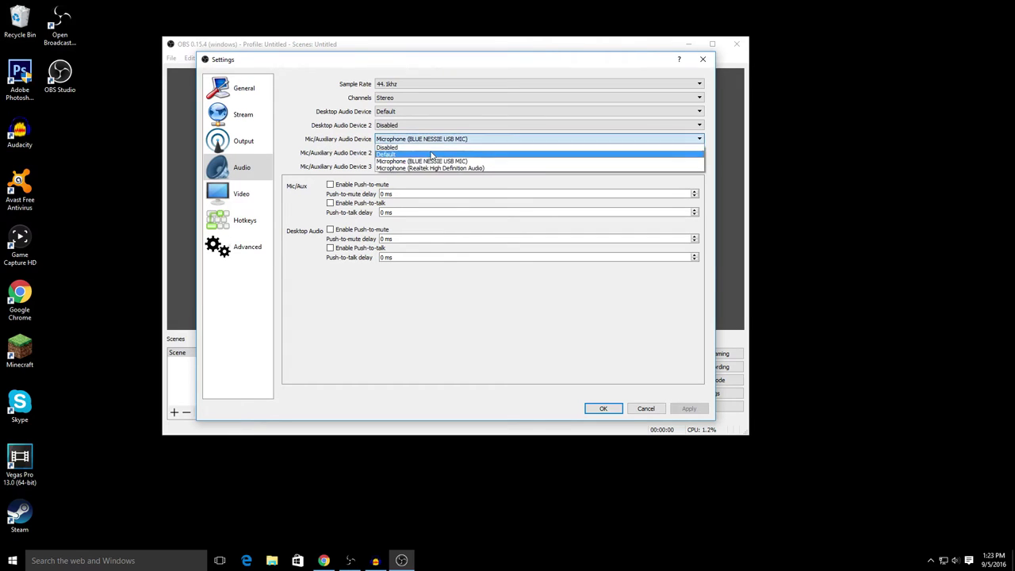
pyautogui.click(388, 148)
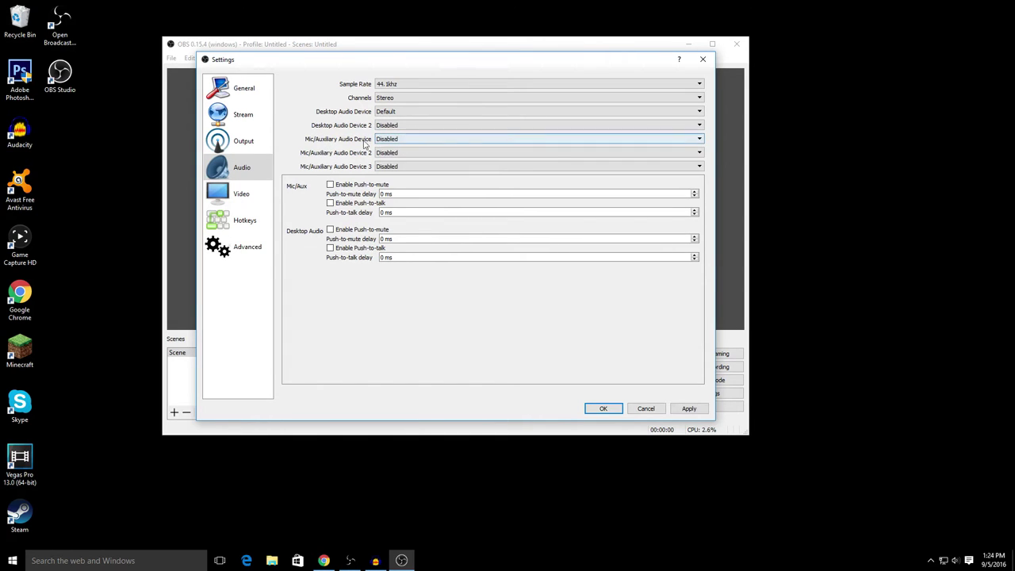
pyautogui.click(396, 140)
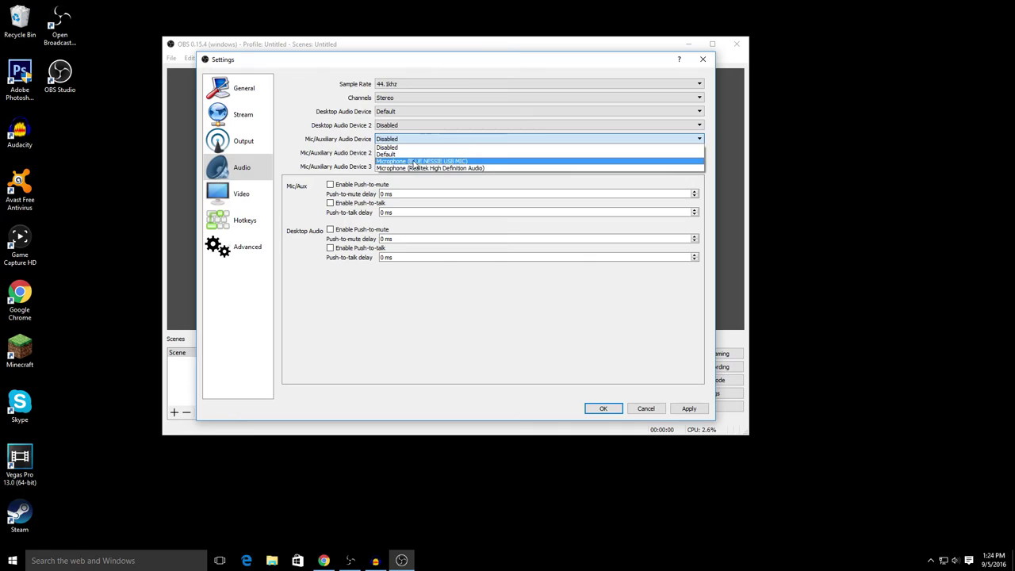
pyautogui.click(412, 161)
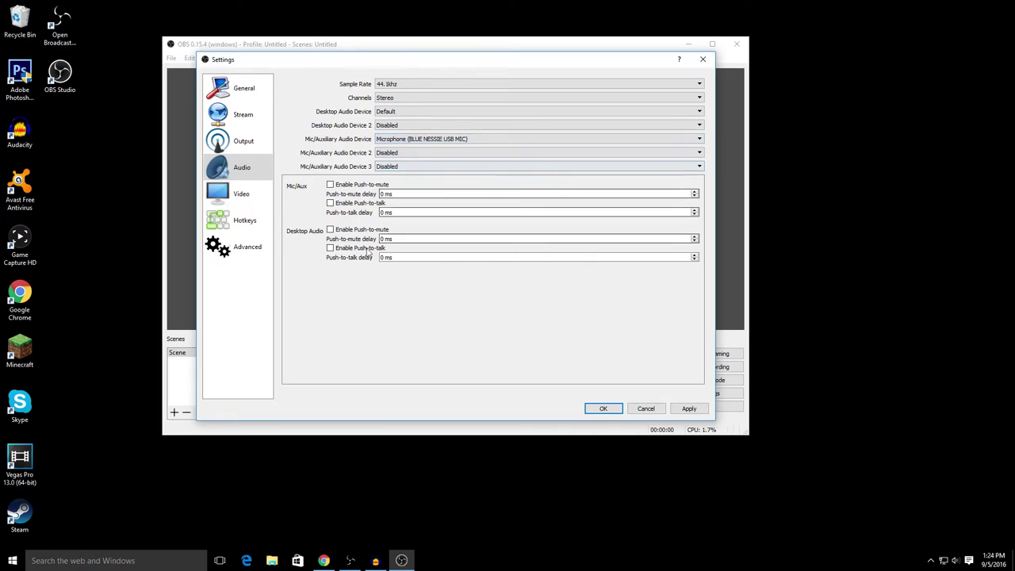
# Step: Keep both the base canvas and output resolution at 1920x1080 in the Video settings
pyautogui.click(245, 197)
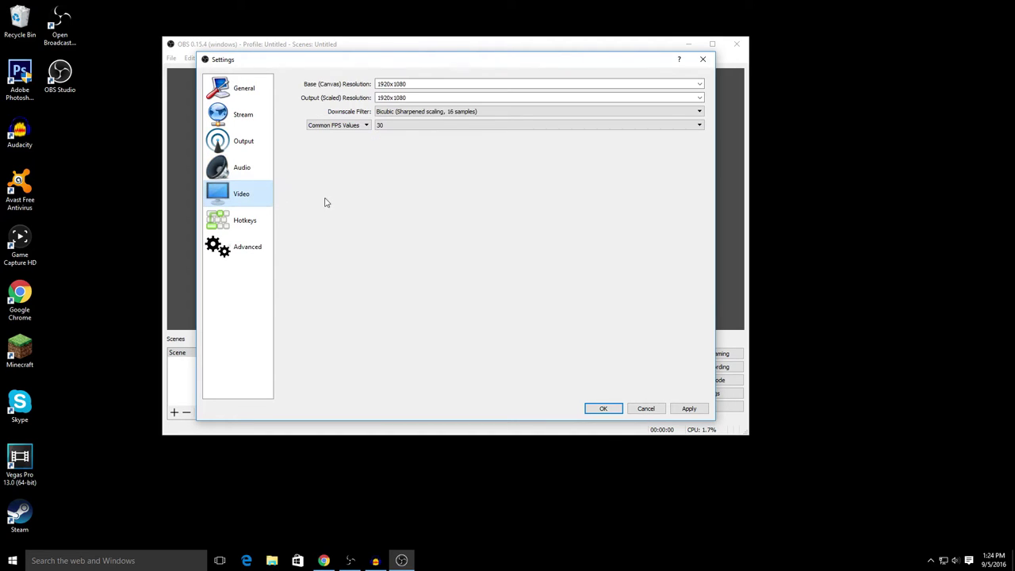
pyautogui.click(700, 85)
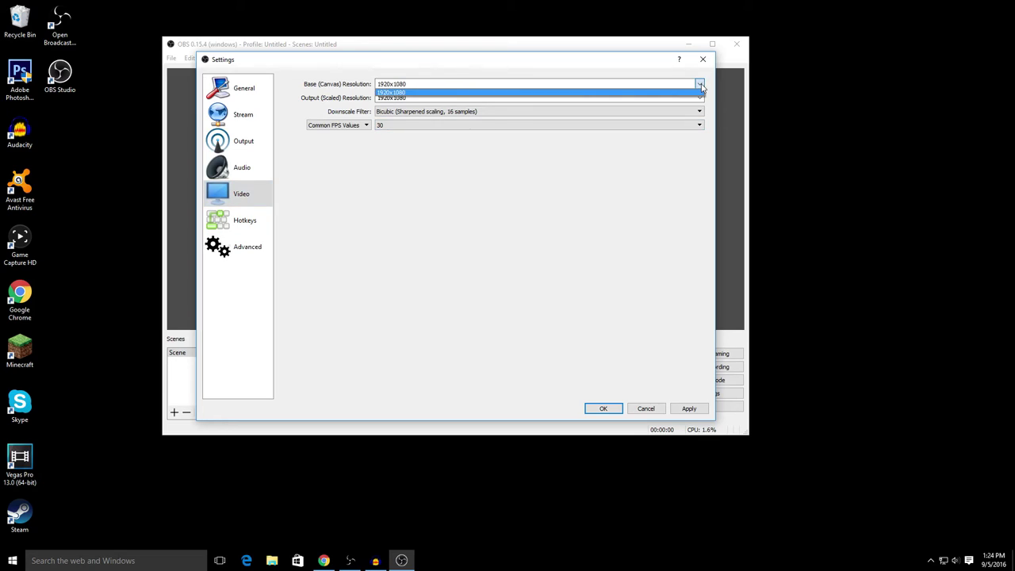
pyautogui.click(700, 93)
pyautogui.click(701, 99)
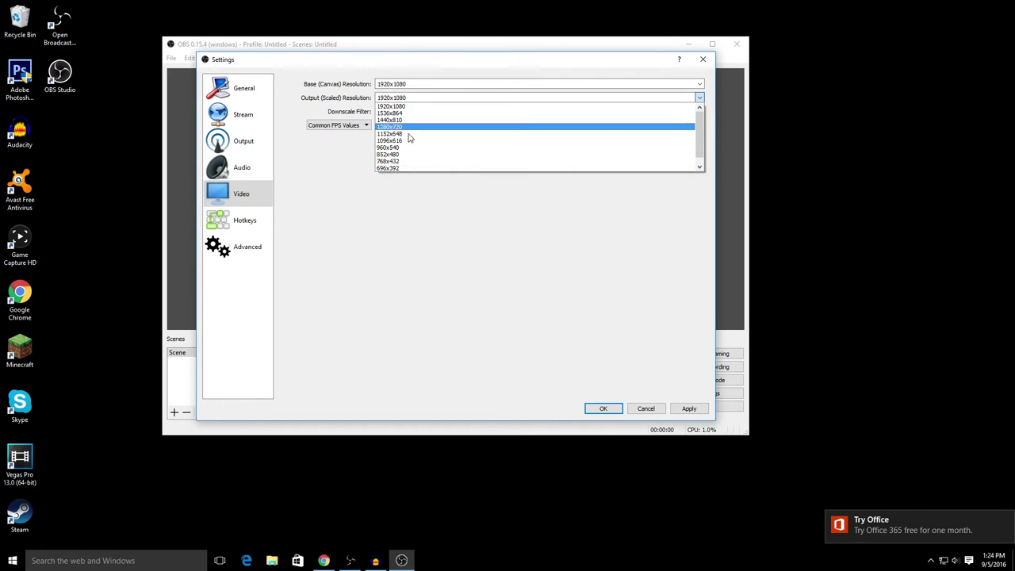
pyautogui.click(1010, 524)
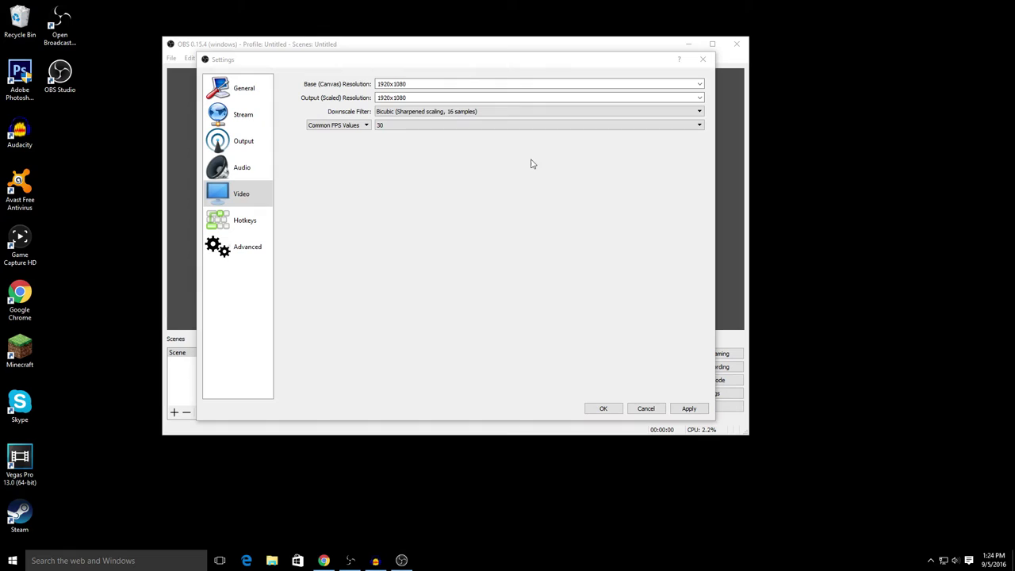
pyautogui.click(690, 99)
pyautogui.click(700, 97)
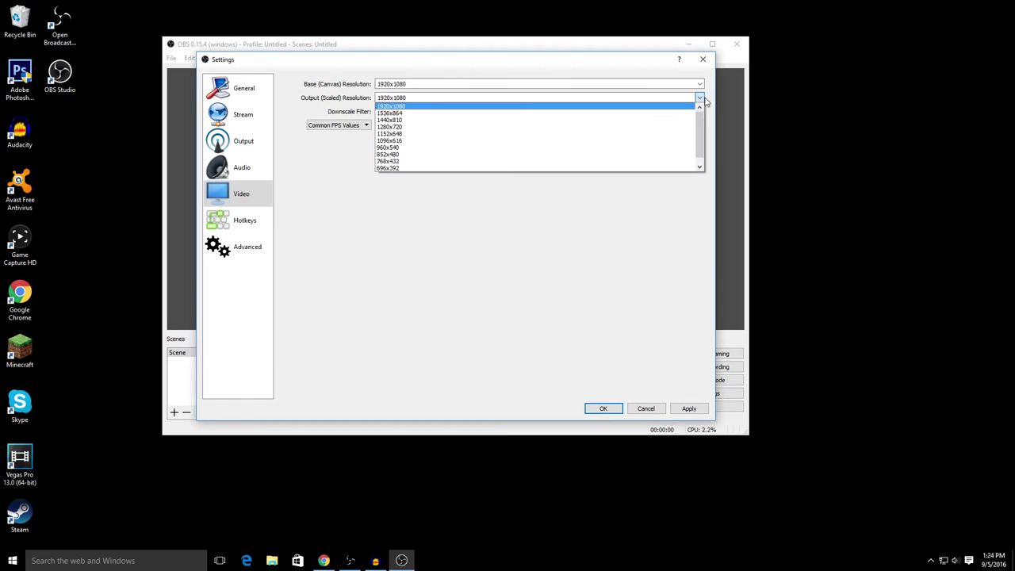
pyautogui.click(412, 129)
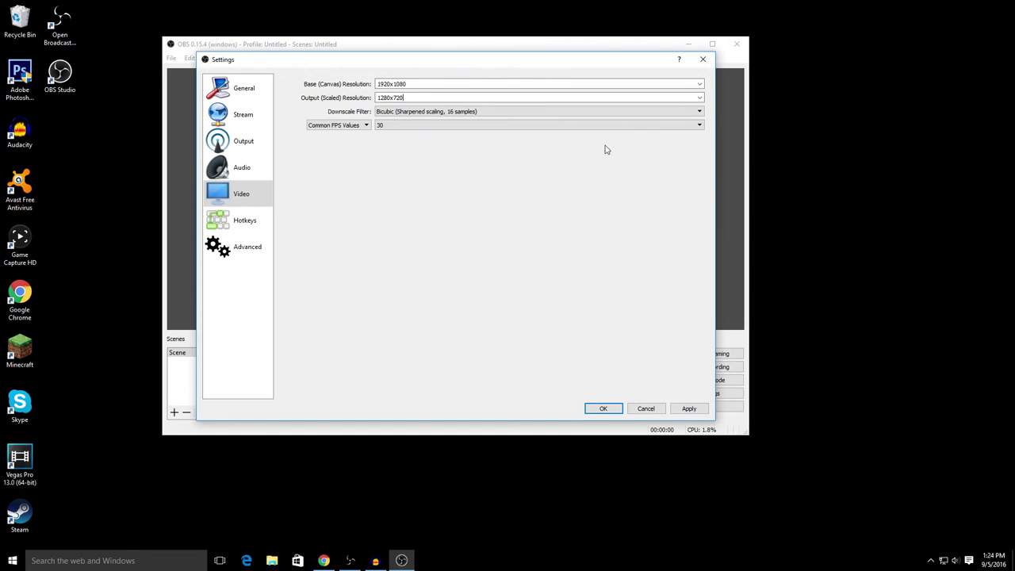
pyautogui.click(698, 97)
pyautogui.click(409, 106)
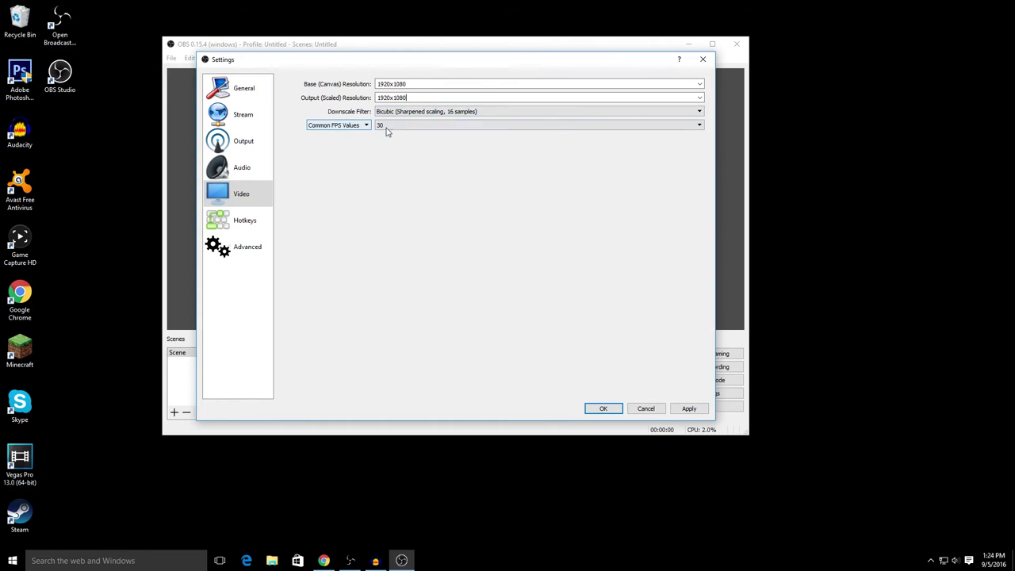
# Step: Keep the common FPS value at 30
pyautogui.click(413, 127)
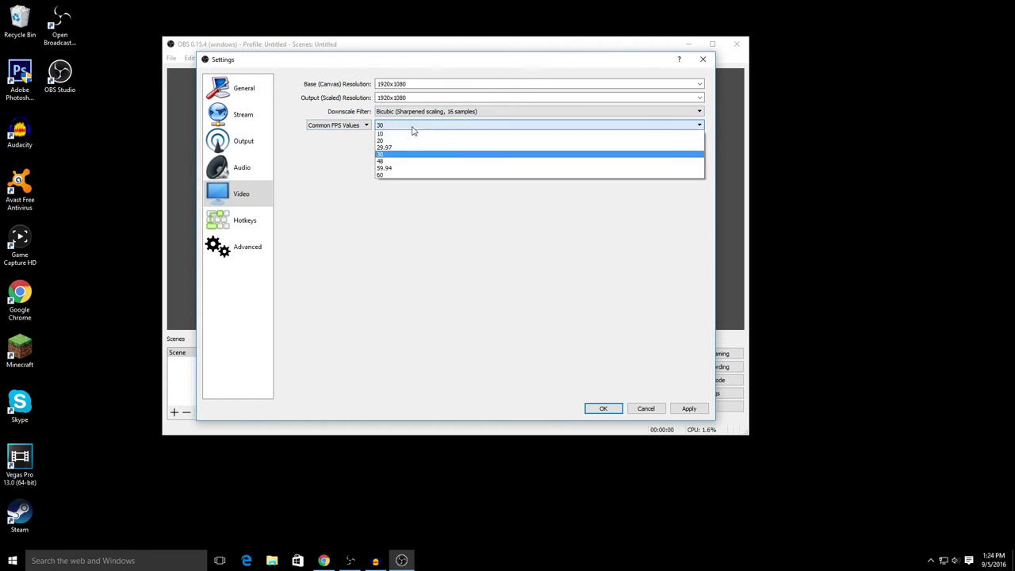
pyautogui.click(381, 157)
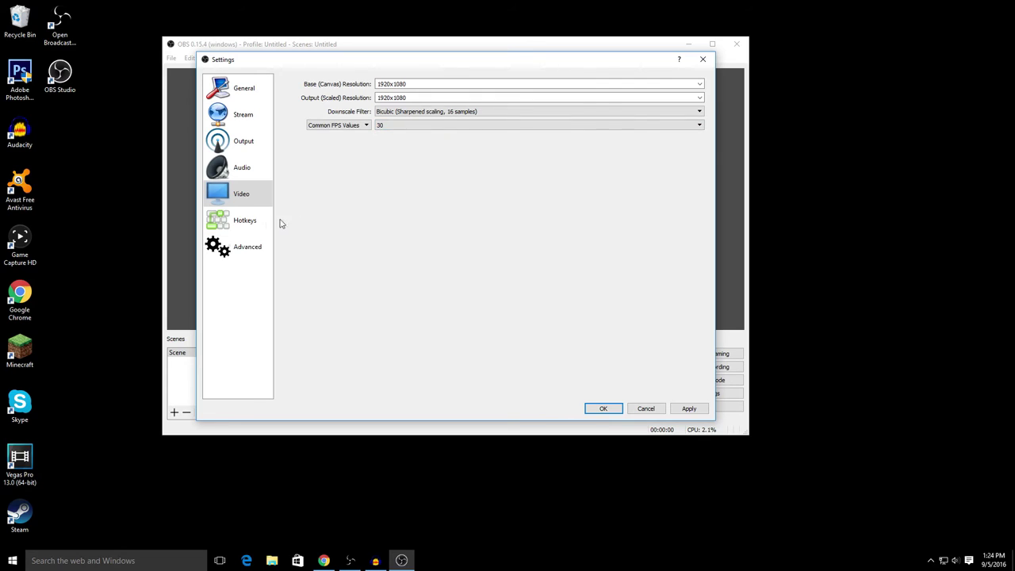
pyautogui.click(234, 224)
# Step: Bind F8 to both Start Recording and Stop Recording and apply the hotkey settings
pyautogui.click(375, 123)
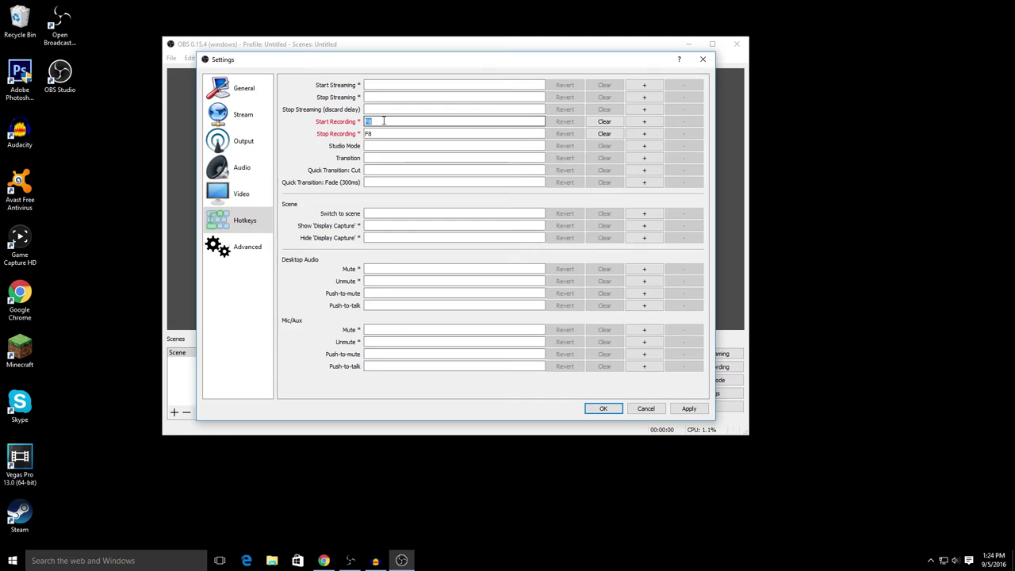
pyautogui.click(374, 133)
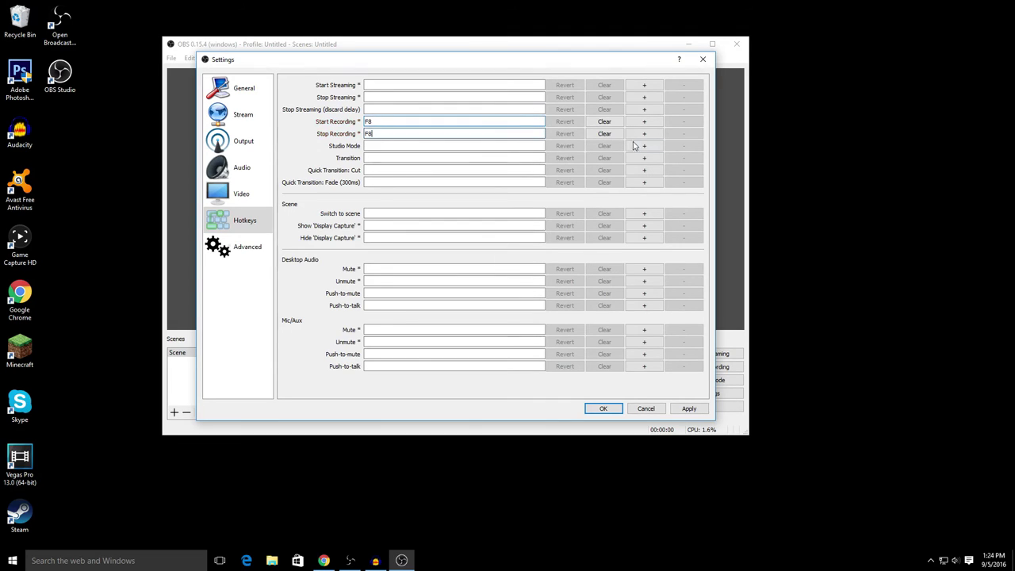
pyautogui.click(605, 133)
pyautogui.click(605, 122)
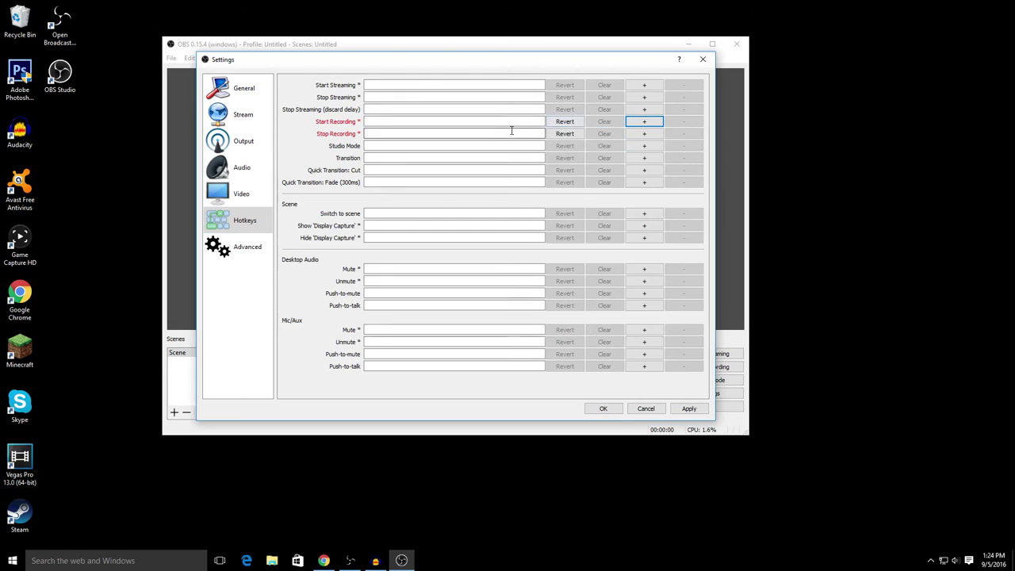
pyautogui.click(444, 122)
pyautogui.click(568, 123)
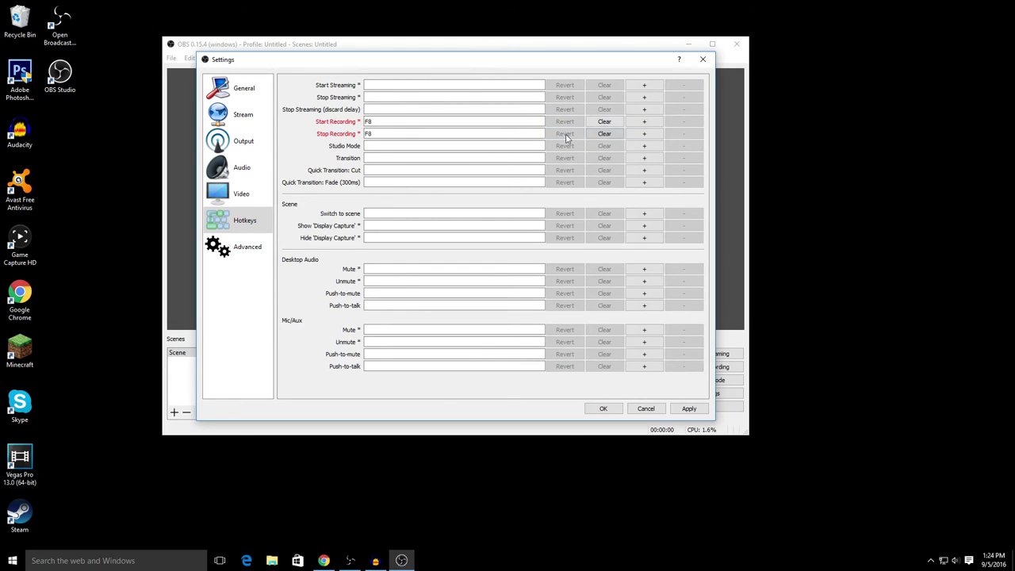
pyautogui.click(565, 133)
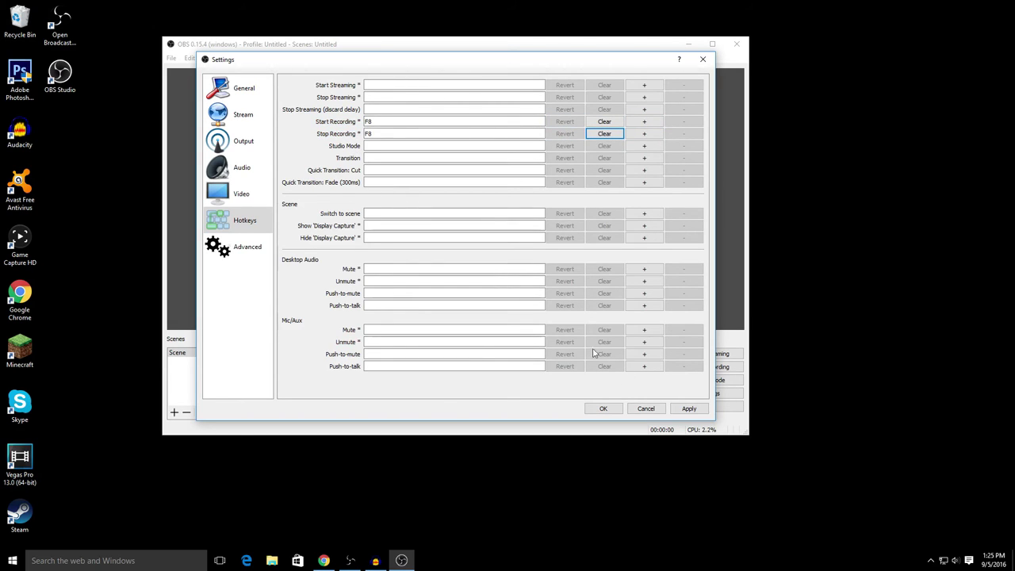
pyautogui.click(689, 409)
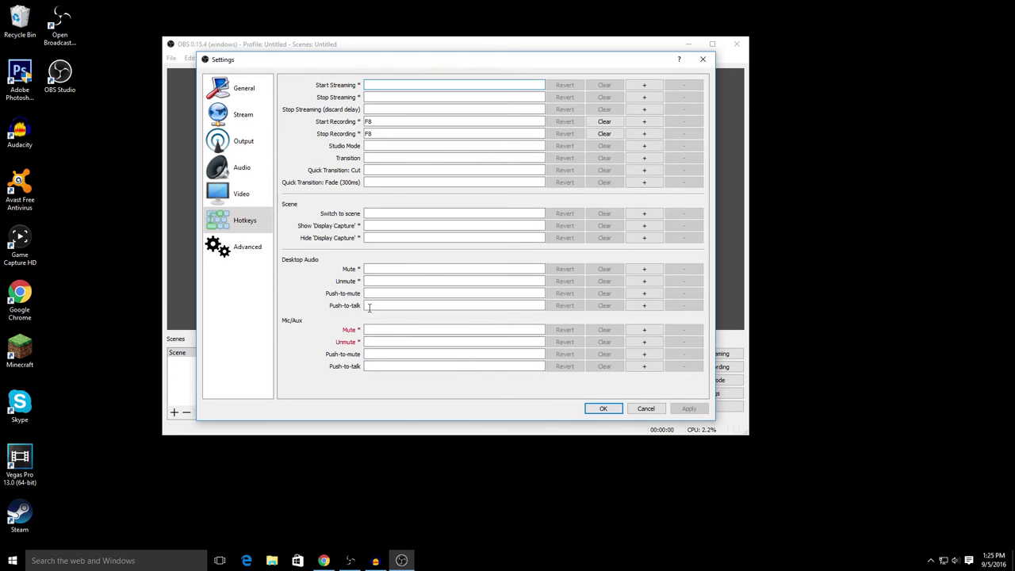
pyautogui.click(250, 246)
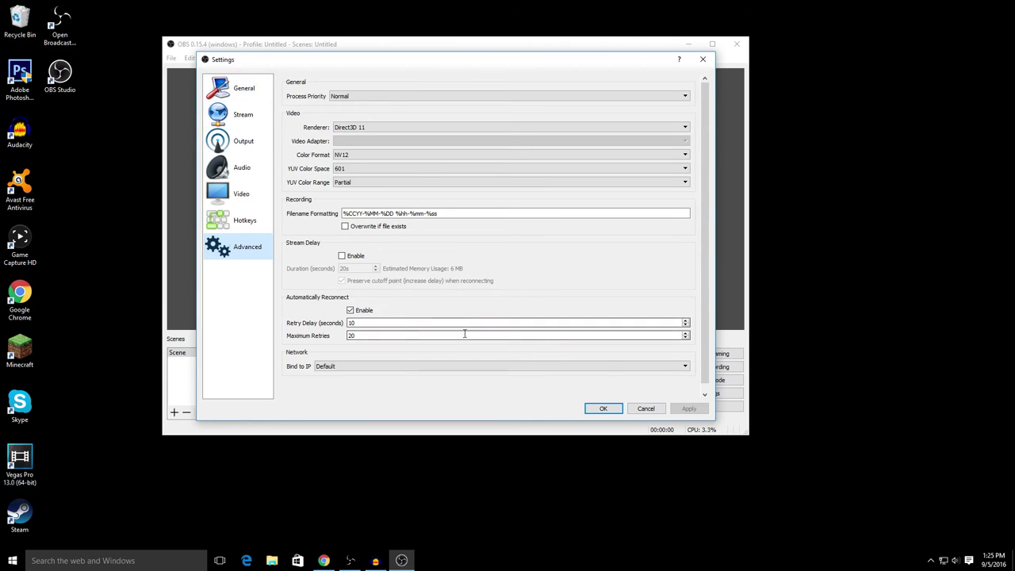
# Step: Confirm all settings with OK and return to the main OBS window
pyautogui.click(603, 408)
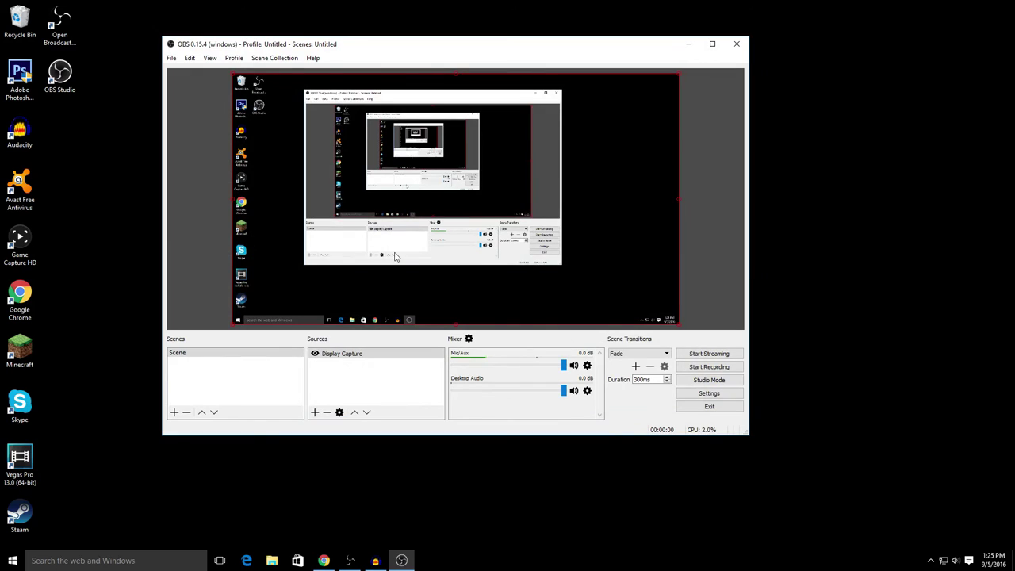